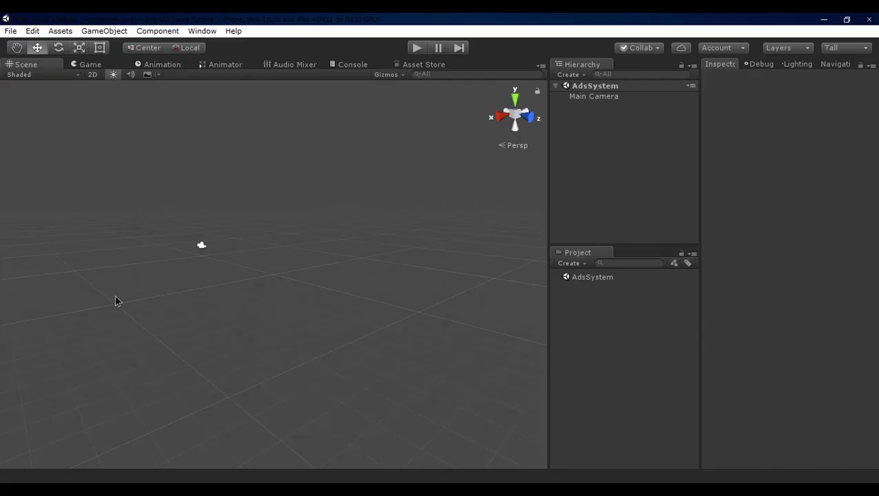
Review the Build Settings options for the Standalone, iOS, Android and tvOS platforms.
click(10, 31)
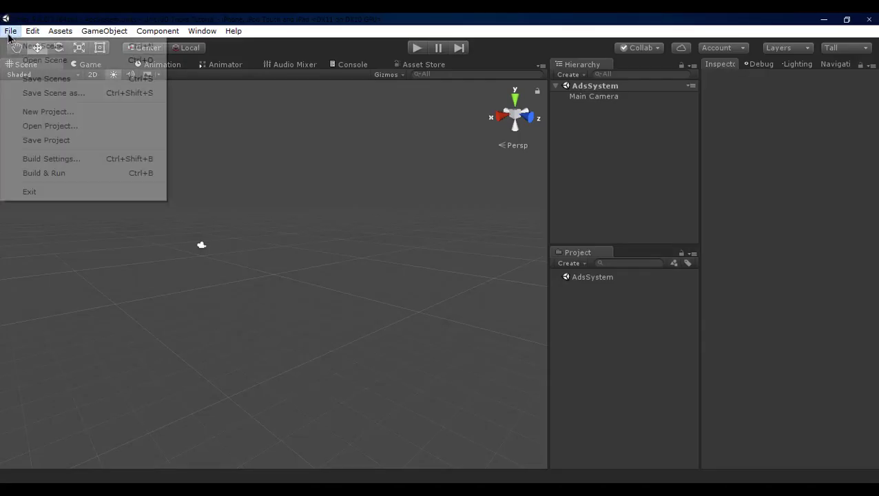
click(52, 160)
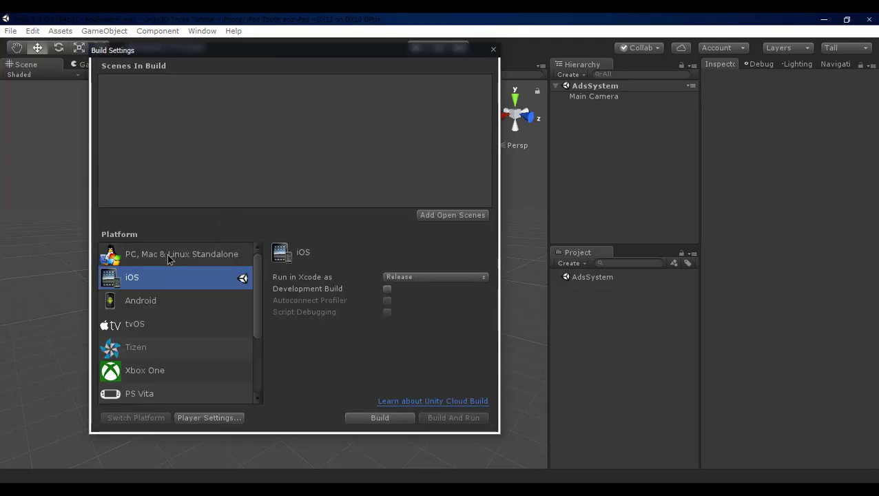
click(141, 304)
click(140, 285)
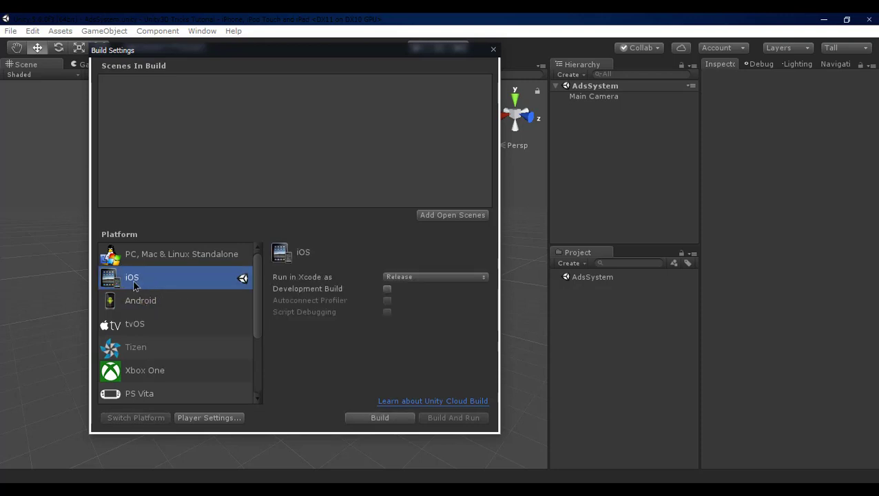
click(153, 306)
click(143, 275)
click(129, 259)
click(138, 325)
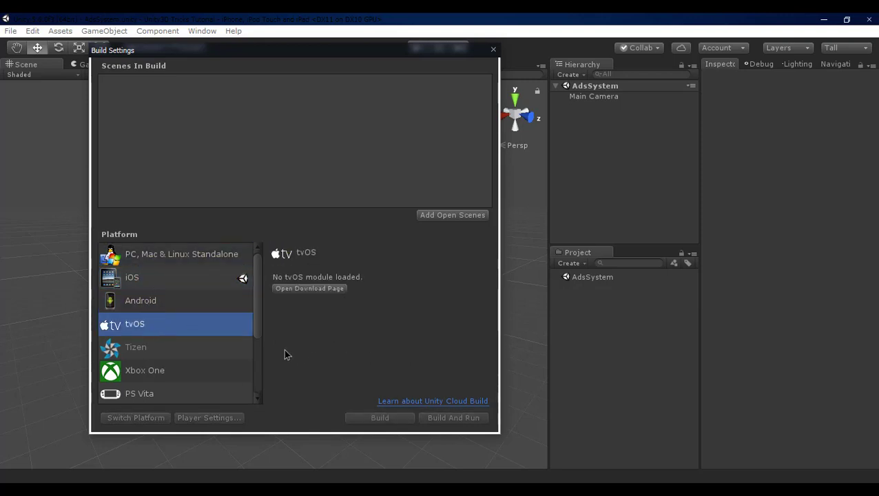
click(193, 305)
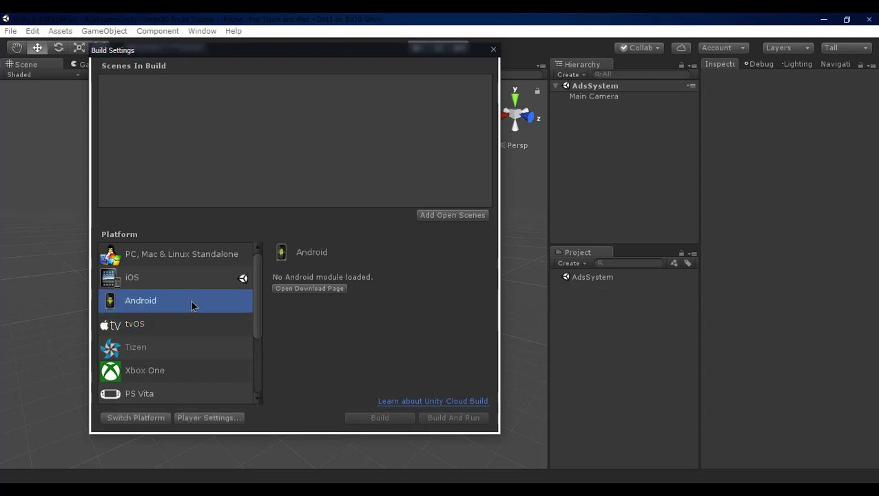
click(131, 285)
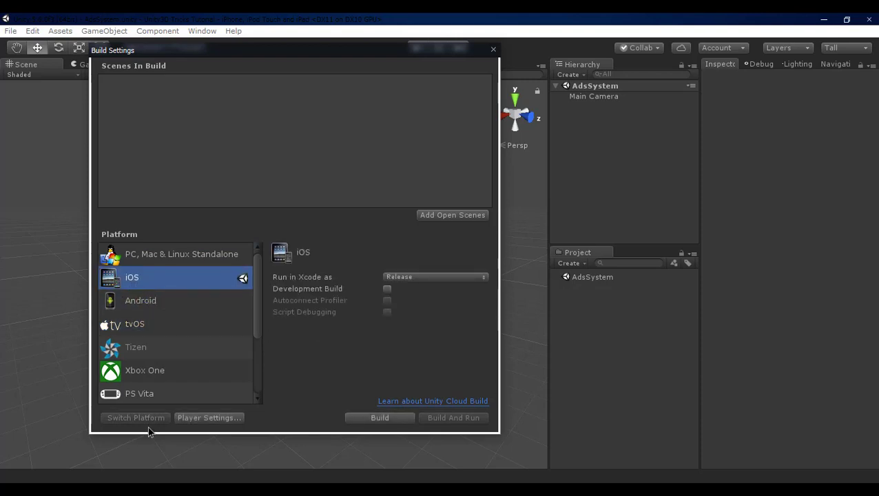
click(494, 57)
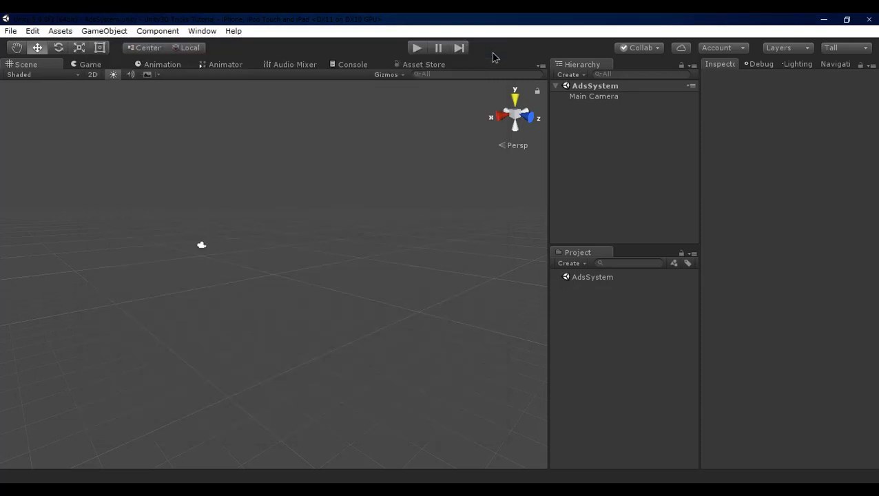
Switch on the Ads service from the Window > Services panel.
click(201, 33)
click(226, 97)
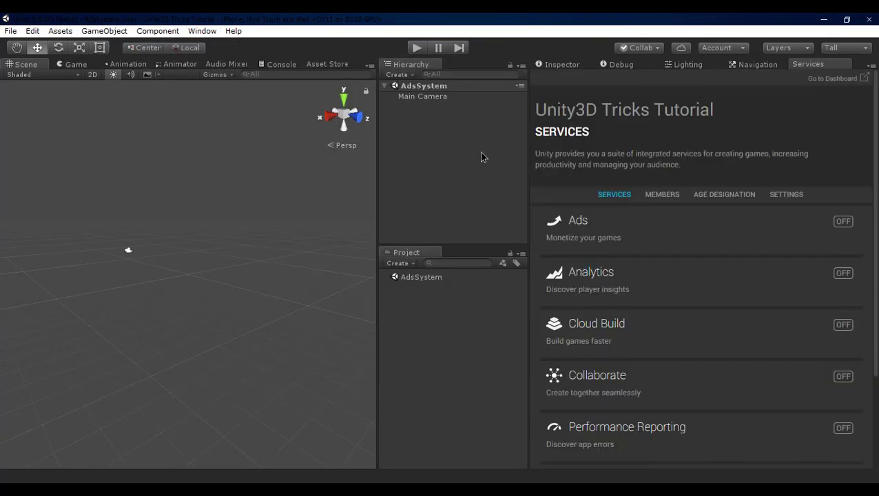
click(721, 49)
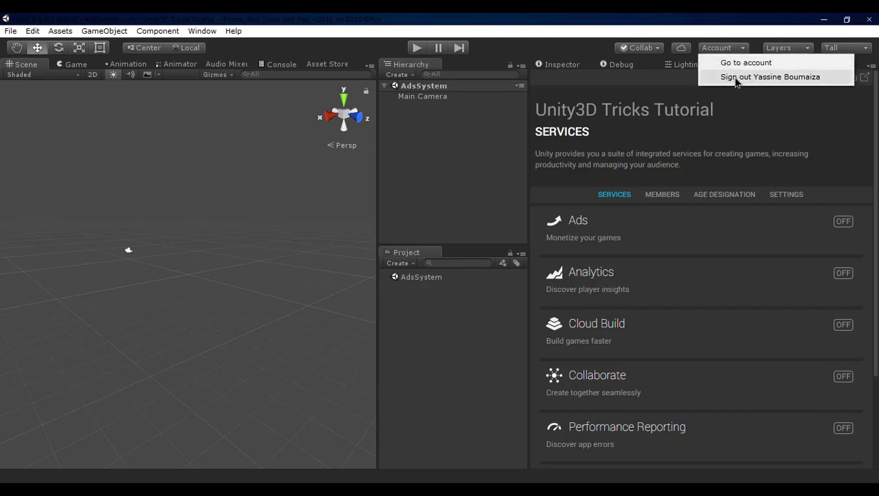
click(677, 129)
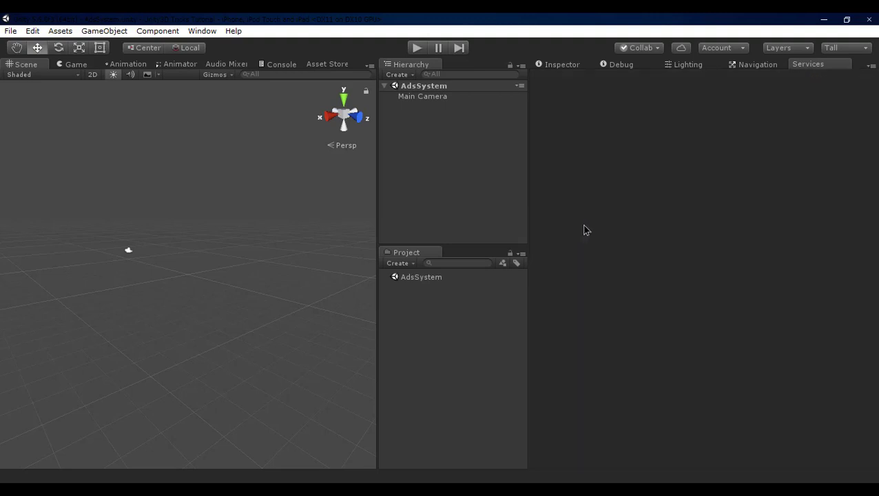
click(855, 130)
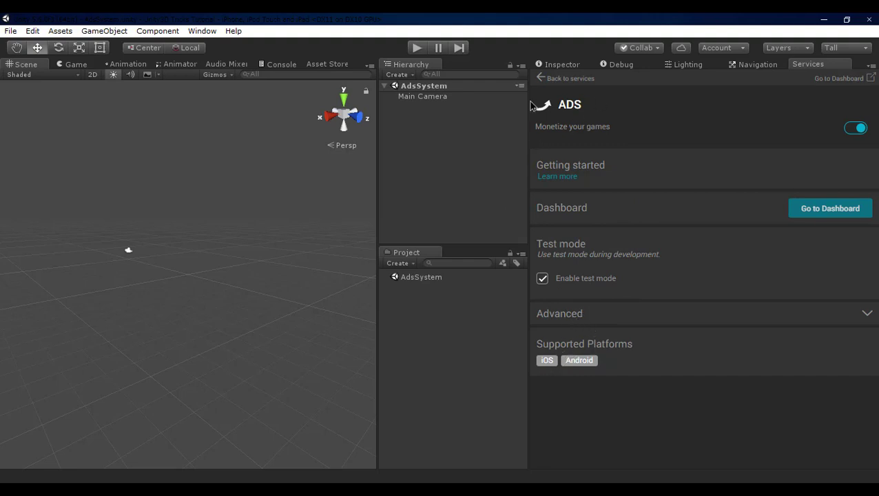
drag(528, 101, 839, 71)
right_click(839, 71)
Create a C# script asset named ShowAdScript from the Project panel's Create menu.
click(820, 93)
drag(378, 167, 548, 255)
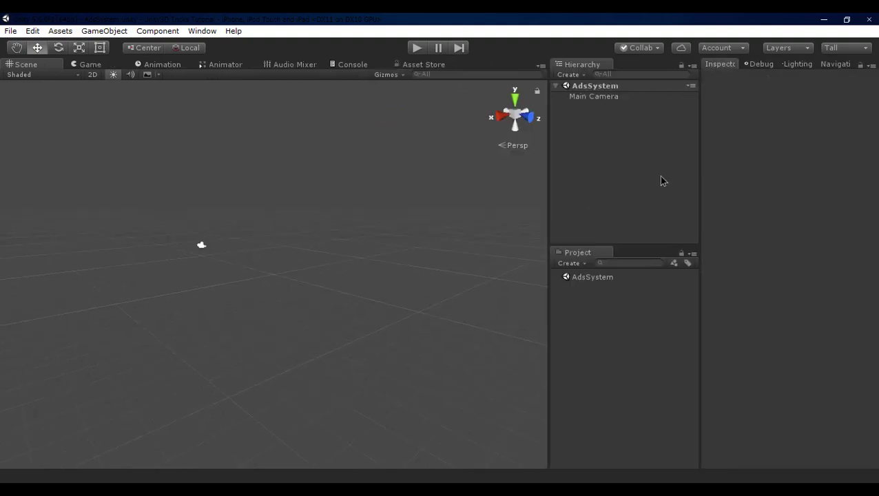
right_click(599, 327)
click(501, 111)
text(ShowAdScript)
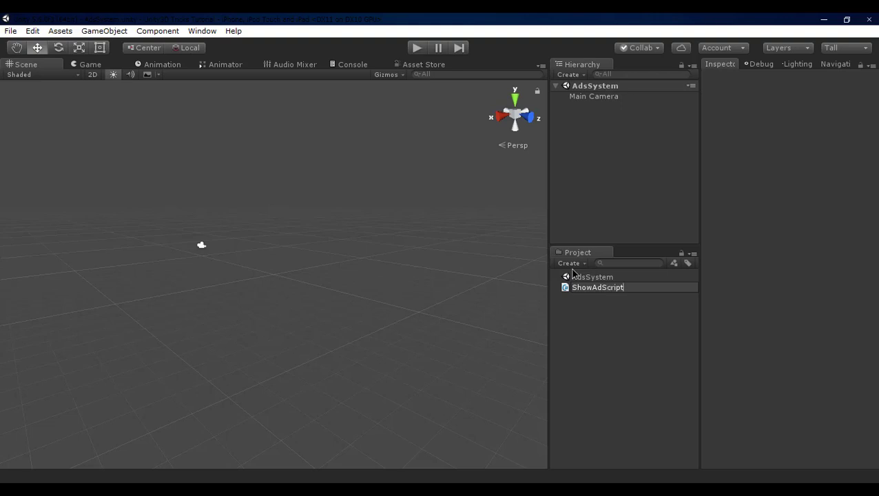
key(Return)
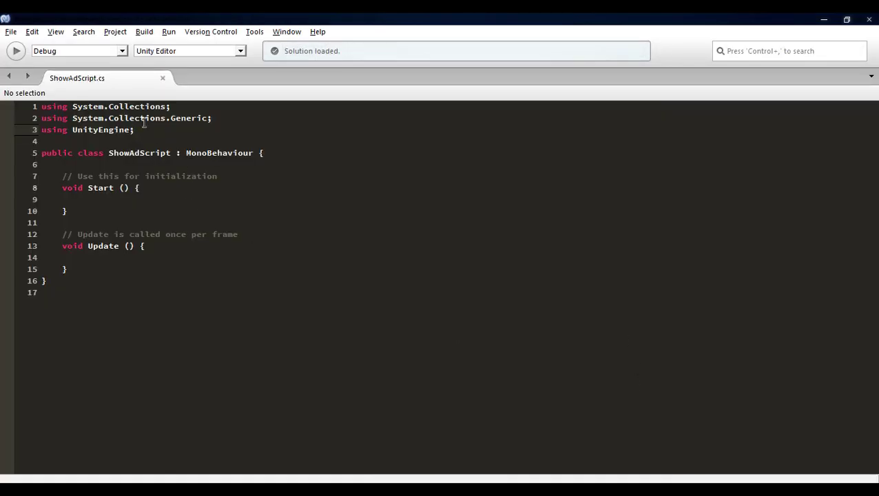
Add a 'using UnityEngine.Advertisements;' directive below the UnityEngine import.
click(144, 130)
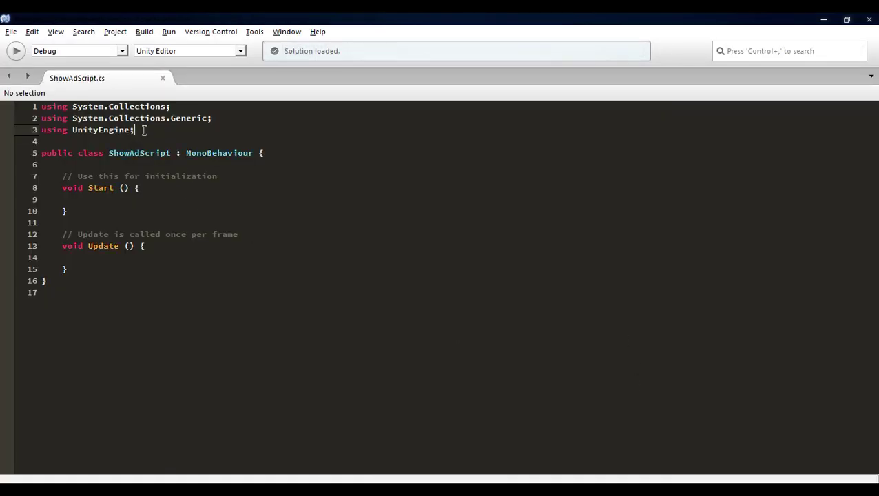
key(Return)
text(using UnityEngine.A)
key(Return)
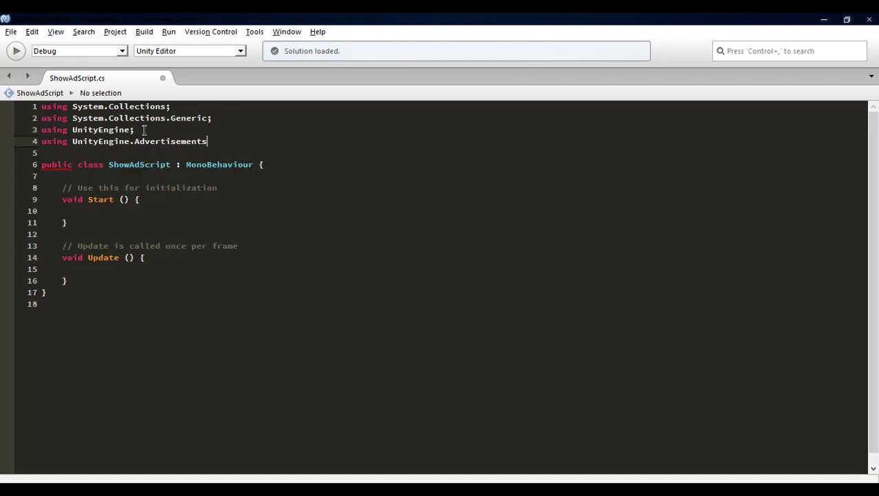
text(;)
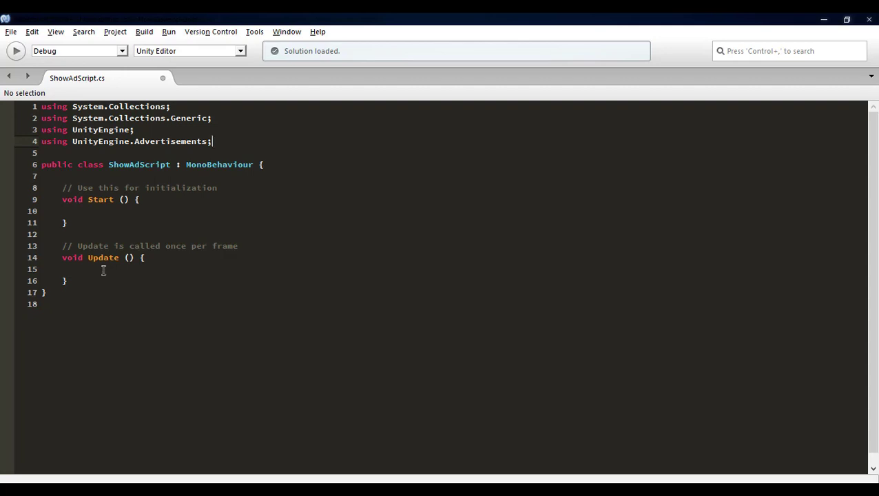
Replace Start and Update with public void PlayAd() calling Advertisement.Show(), and save.
click(104, 270)
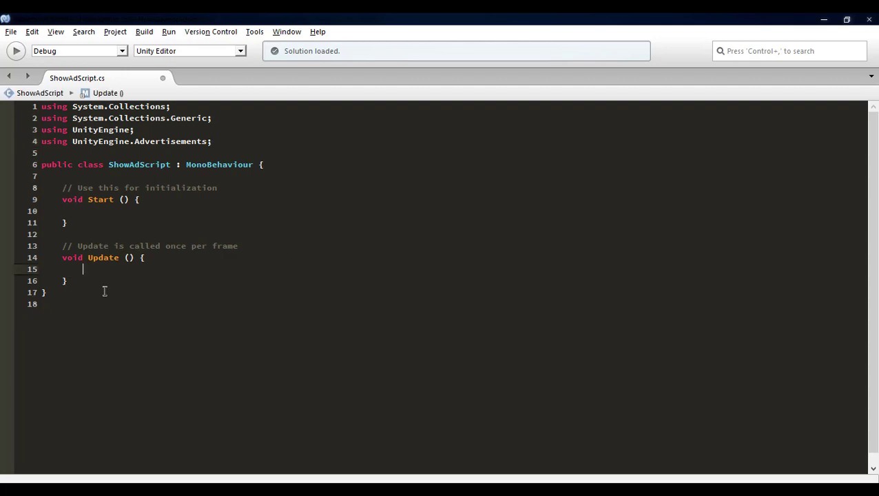
drag(80, 281, 61, 175)
key(BackSpace)
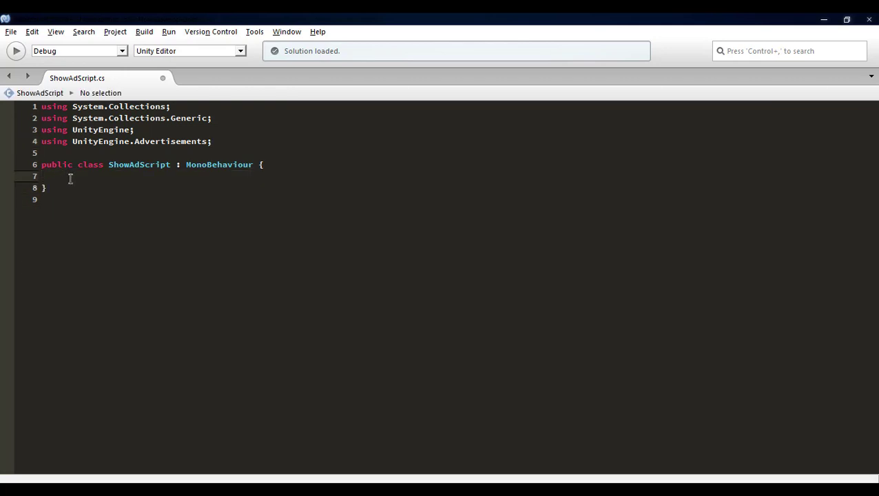
text(public void PlayA)
text(d () {)
key(Return)
key(Return)
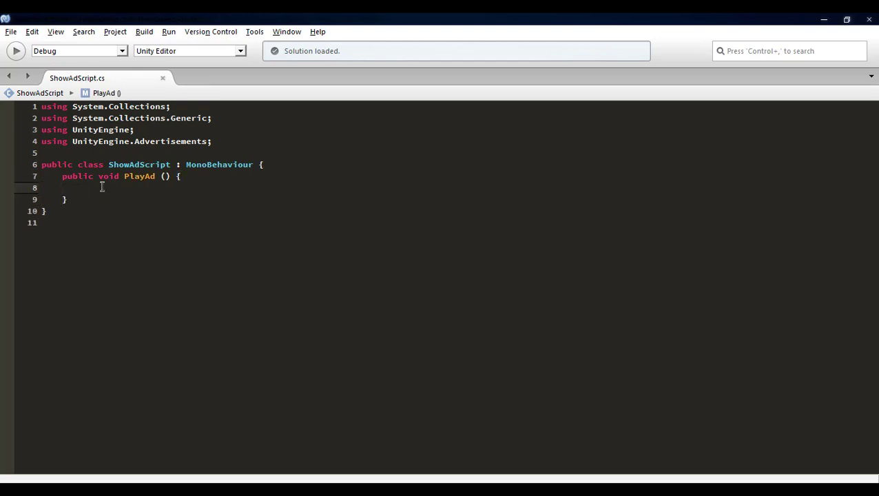
text(Ad)
key(Tab)
text(.S)
key(Tab)
text(();)
key(ctrl+s)
Create an empty game object named _GameManager and attach ShowAdScript to it.
key(alt+Tab)
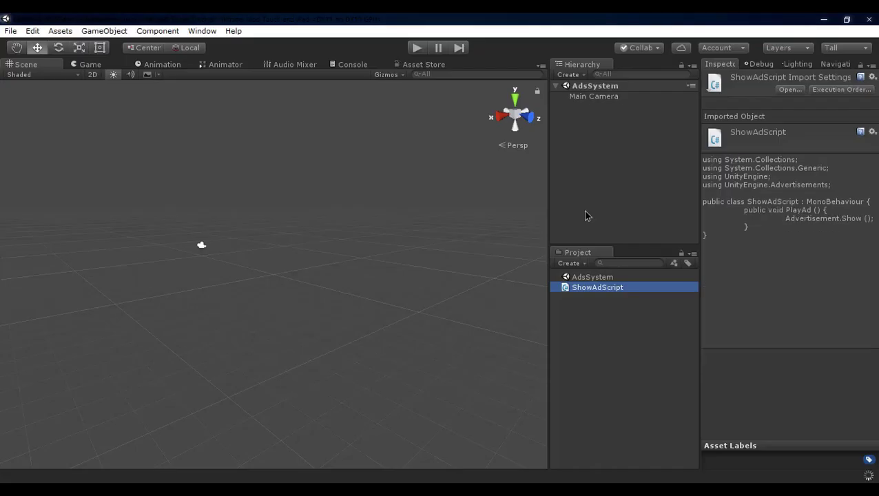
click(104, 31)
click(593, 107)
text(_GameManager)
key(Return)
drag(597, 287, 801, 244)
click(588, 226)
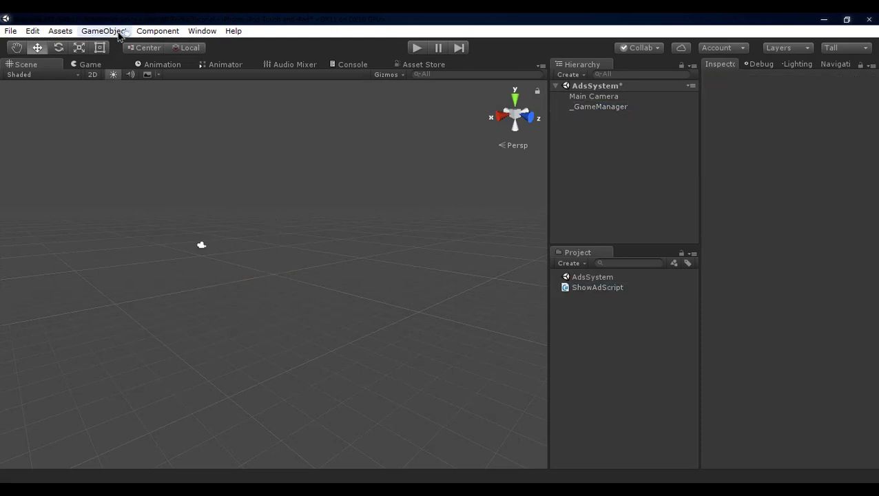
Add a UI button positioned at 0, 0 with size 250 by 60.
click(104, 31)
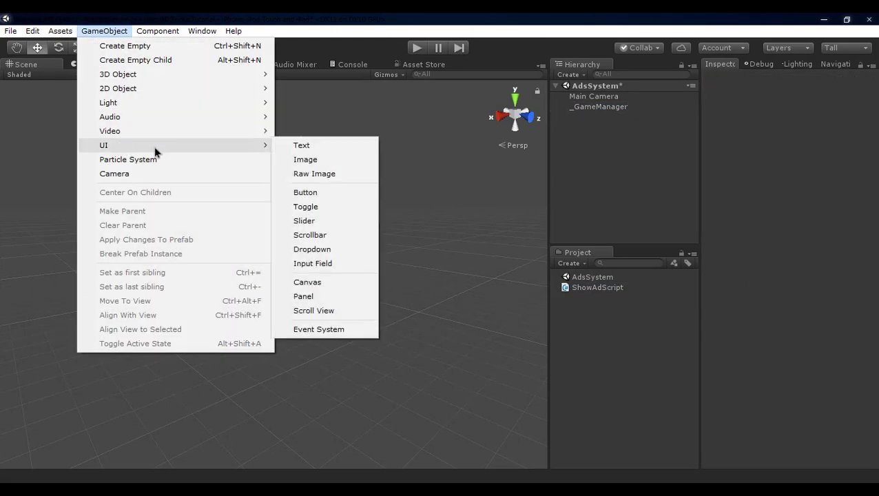
click(306, 193)
click(89, 64)
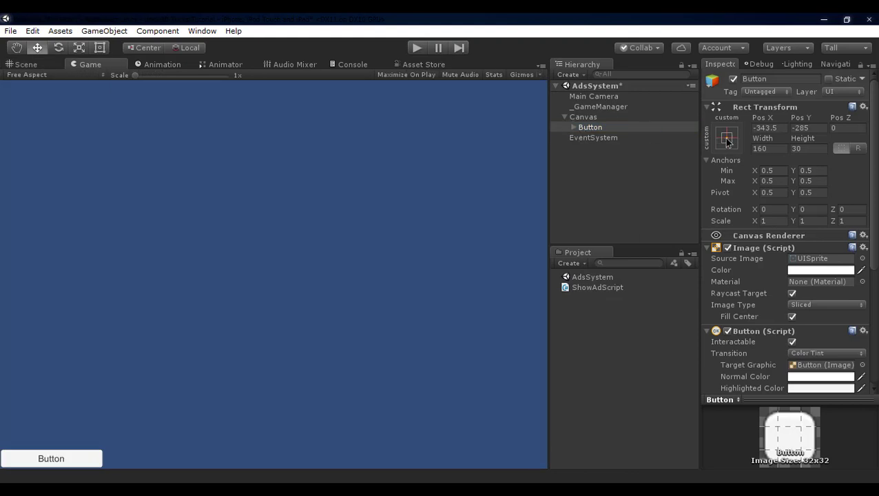
click(767, 129)
text(0)
click(818, 131)
text(0)
click(766, 148)
text(250)
click(802, 148)
text(60)
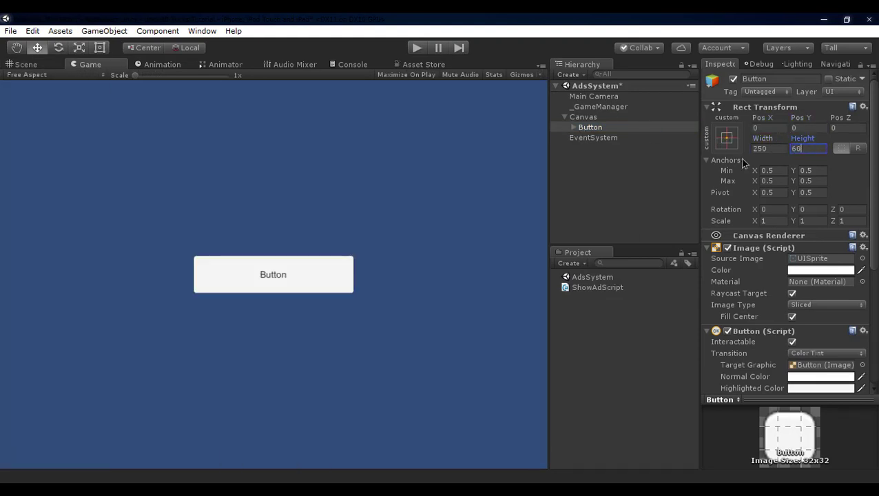
Give the button's text Best Fit, the label 'Show Ad' and right padding 30.
click(596, 138)
scroll(785, 276, down, 3)
click(793, 309)
click(761, 161)
key(ctrl+a)
text(Show Ad)
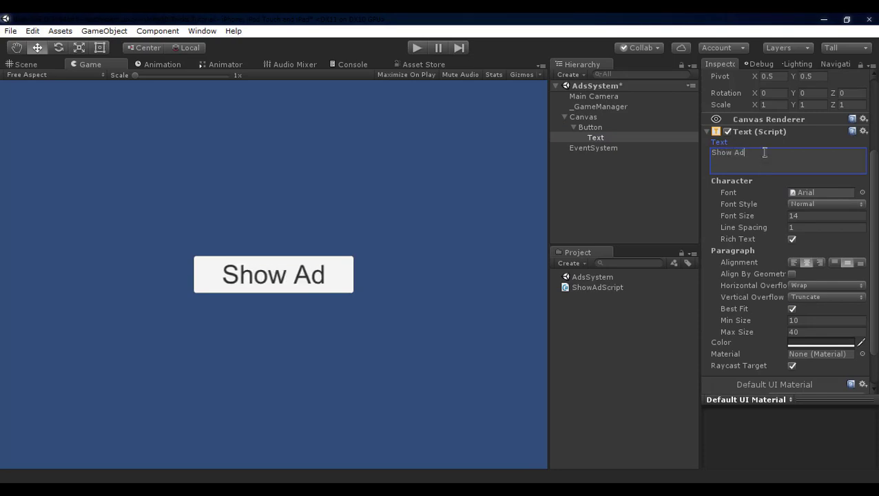
scroll(770, 140, up, 3)
click(761, 148)
text(30)
key(Tab)
click(770, 128)
Set left padding 30, make On Click call _GameManager's ShowAdScript.PlayAd(), and enter play mode.
text(30)
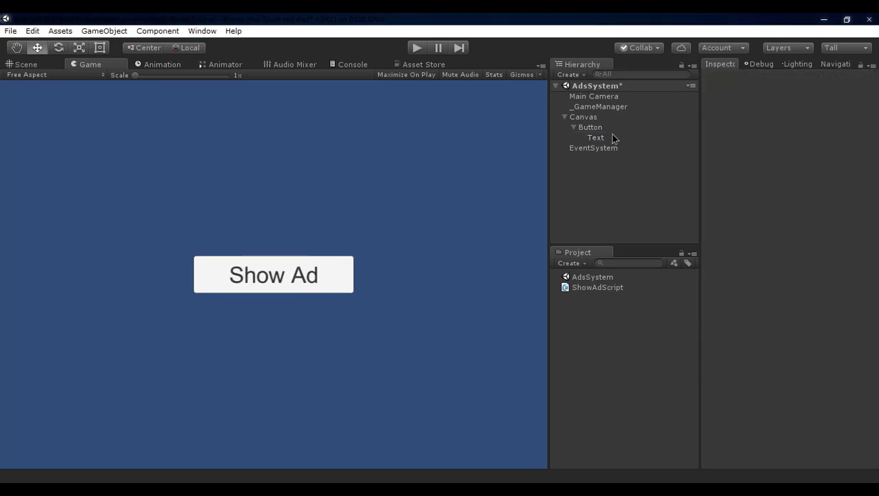
click(573, 126)
scroll(804, 306, down, 5)
click(840, 320)
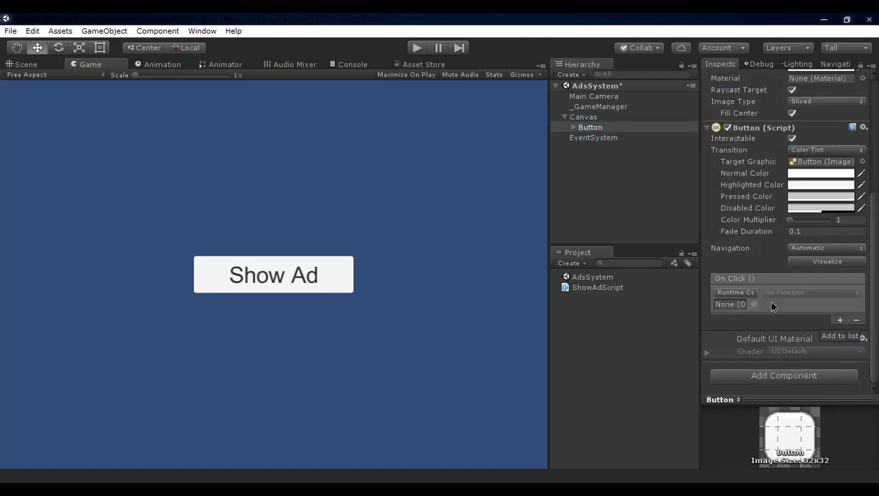
drag(595, 108, 732, 304)
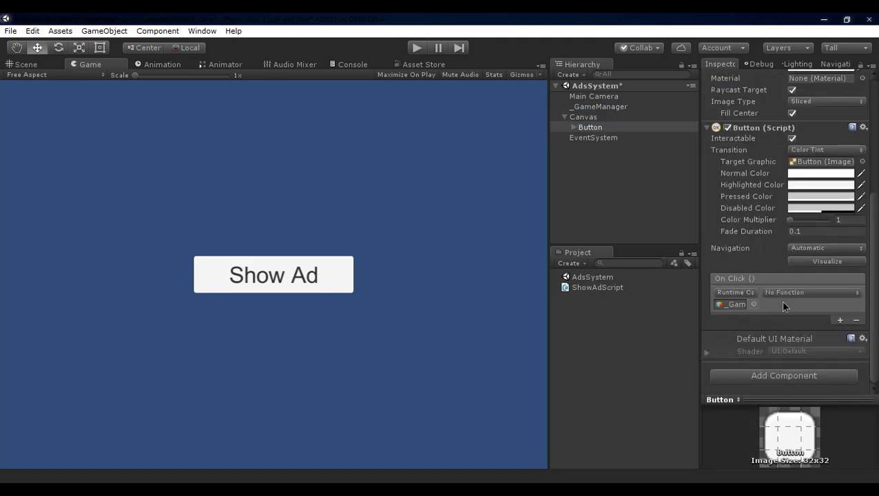
click(782, 293)
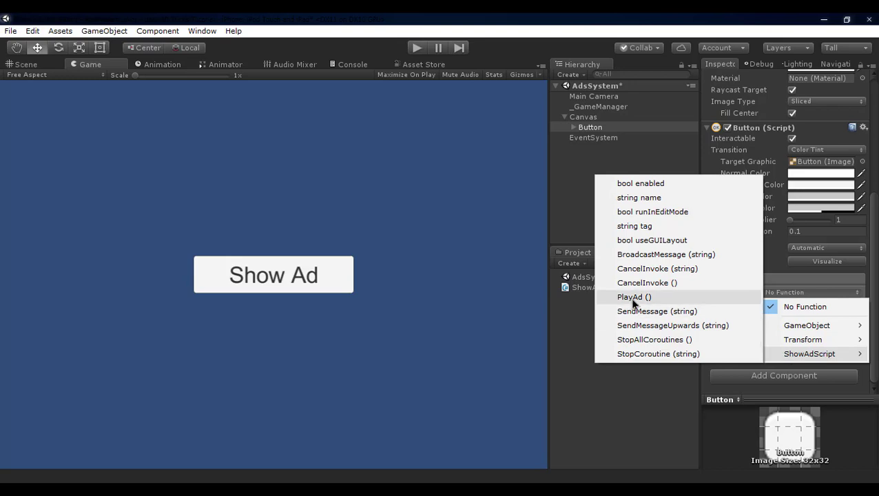
click(628, 295)
click(618, 184)
click(564, 118)
click(417, 48)
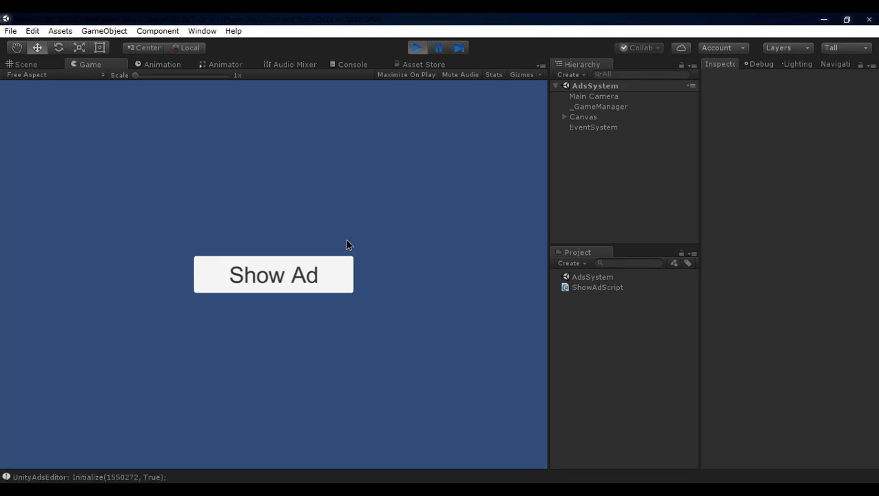
Press Show Ad in the Game view to bring up the Unity Ads test screen.
click(261, 283)
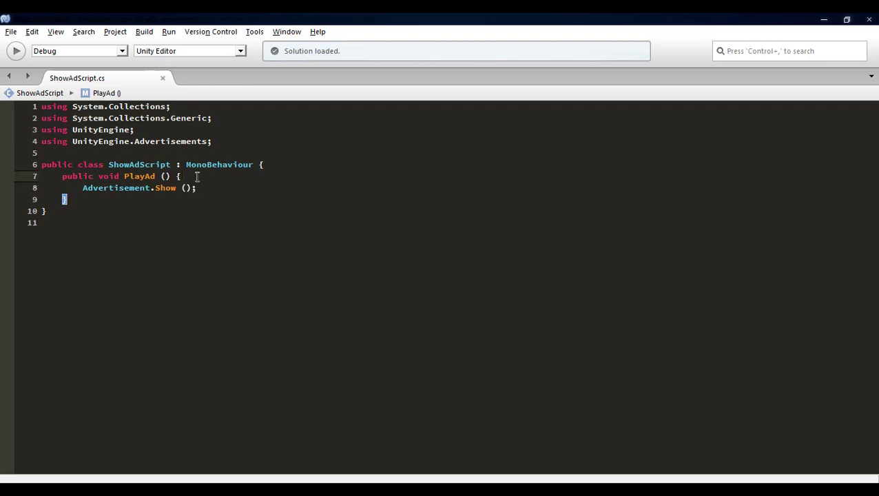
Wrap the Advertisement.Show() call in an if (Advertisement.IsReady()) block.
click(196, 176)
key(Return)
text(if (A)
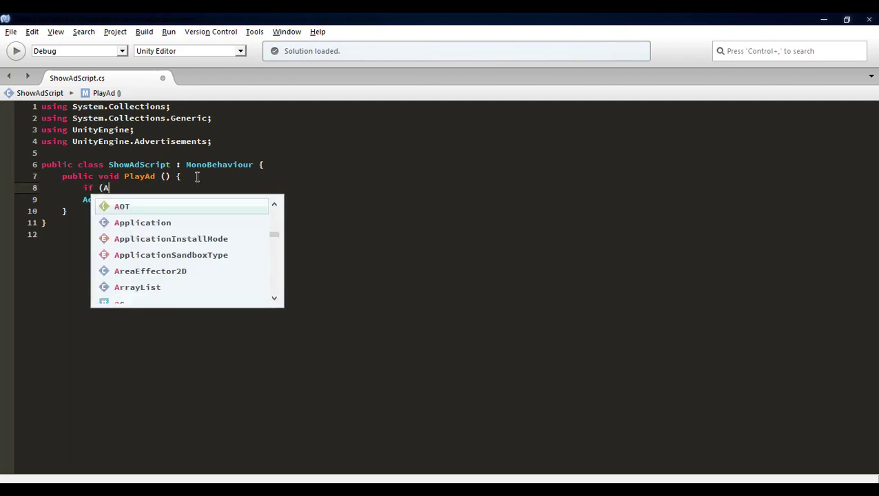
text(dvertisement.)
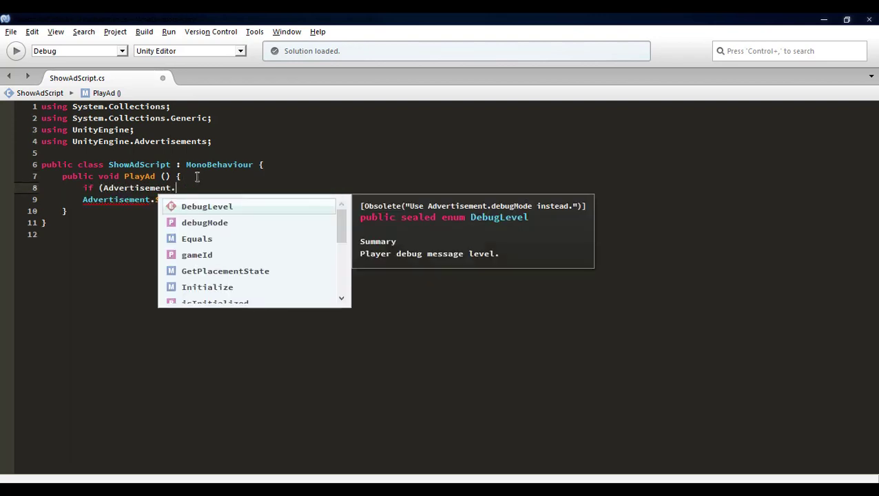
text(is)
key(Up)
key(Return)
text(())
key(Down)
key(Home)
key(Tab)
click(226, 188)
text({)
click(235, 199)
key(Return)
text(})
Add a void AdResult(ShowResult showResult) method containing switch (showResult).
click(143, 220)
key(Return)
key(Return)
text(void )
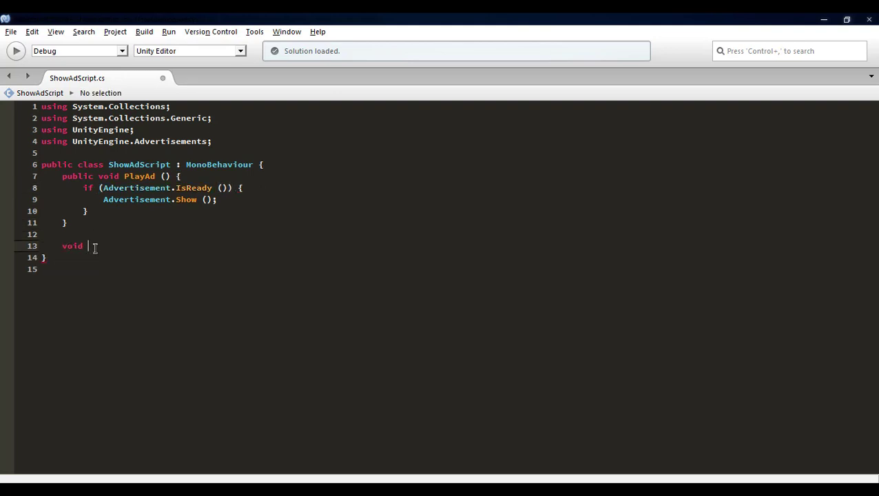
text(AdResult () {)
key(Return)
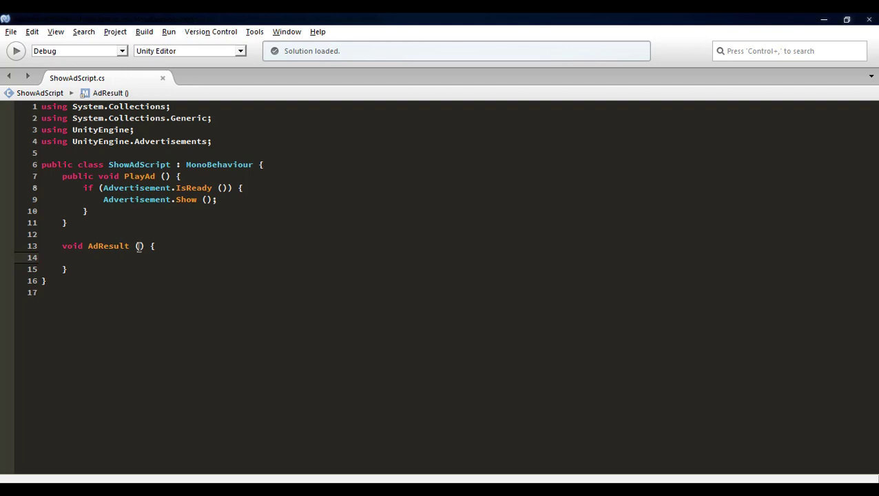
click(138, 246)
text(ShowResult showResult)
click(297, 253)
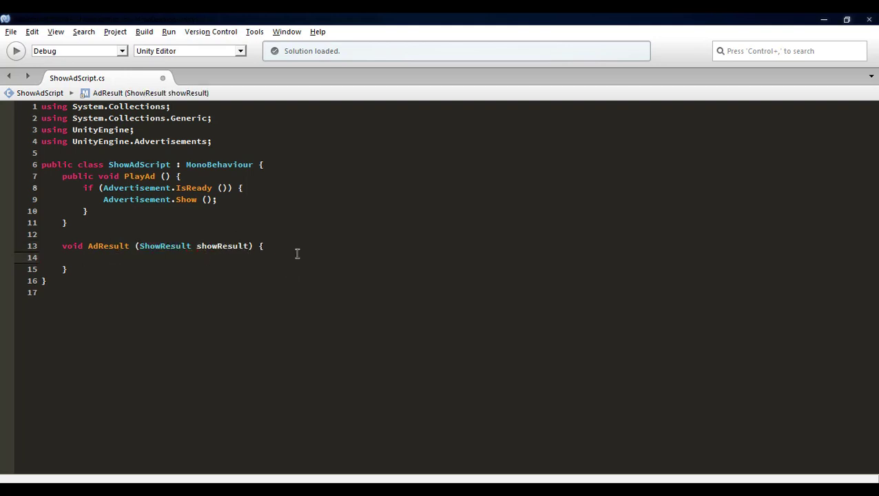
text(switch (showResult) )
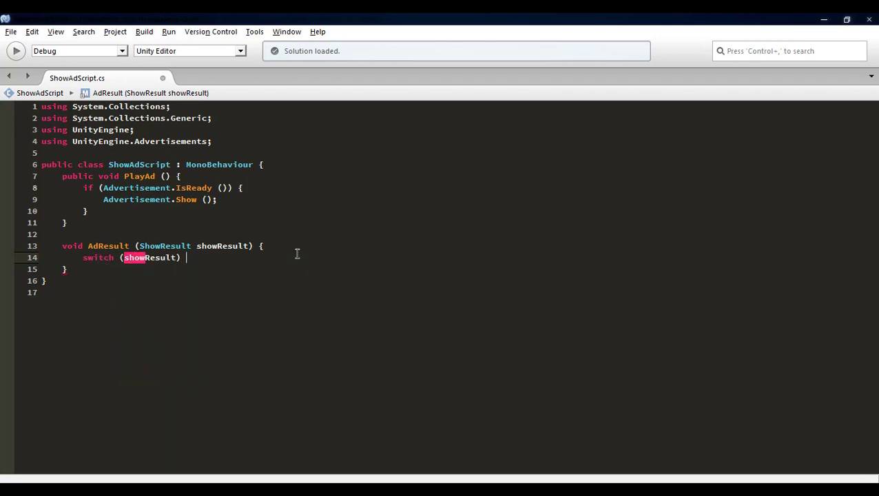
text({)
Add a ShowResult.Failed case that logs "Ad failed" and breaks.
key(Return)
text(case)
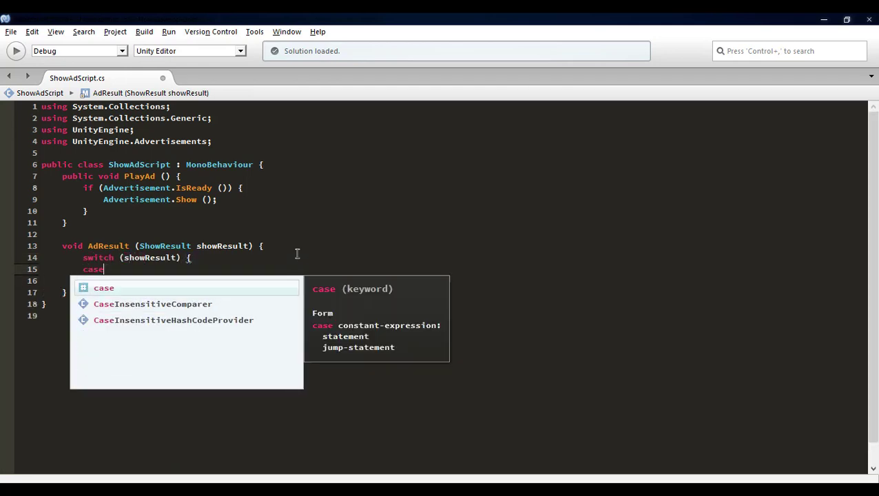
key(Down)
key(Return)
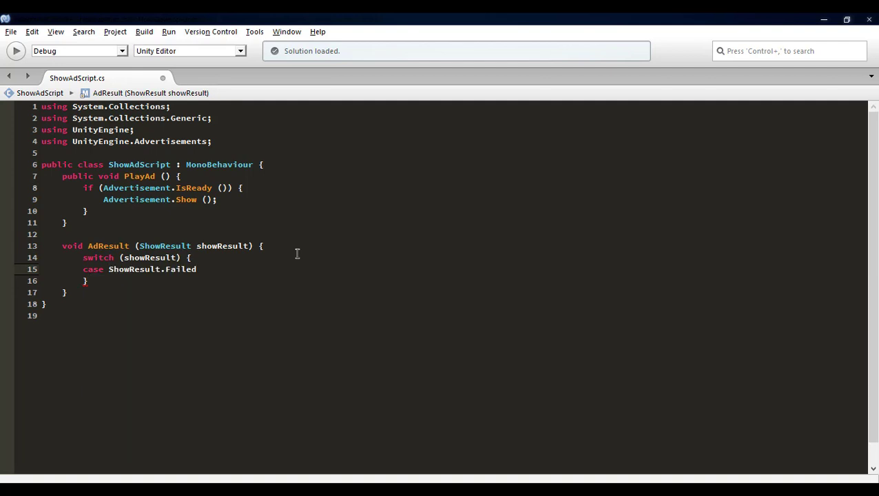
text(:)
key(Return)
text(Debug.L)
key(Return)
text(();)
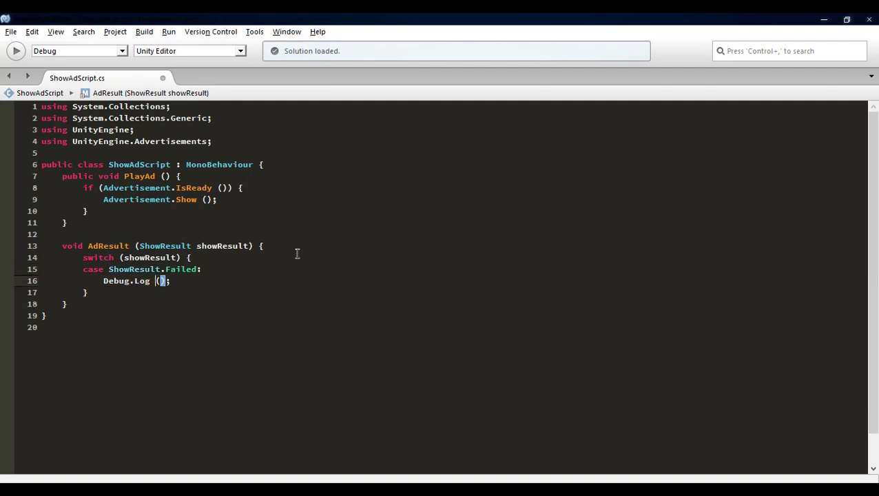
text("Ad failed)
key(End)
key(Return)
text(break;)
key(Return)
Add a ShowResult.Skipped case that logs "Ad skipped" and breaks.
text(case ShowResult.Skipped)
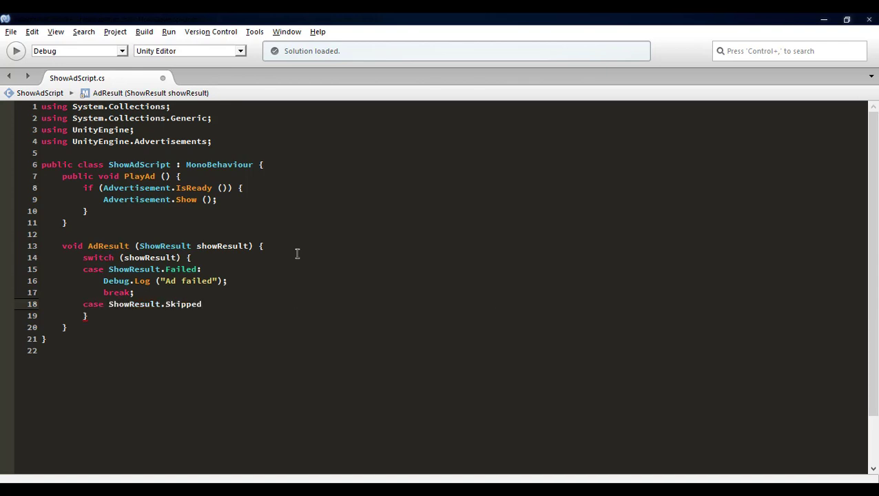
text(:)
key(Return)
text(Debug.Log ("Ad skipped)
key(End)
key(Return)
text(break;)
key(Return)
Add a ShowResult.Finished case logging "Ad successfully finished (Make a reward)" and breaking.
text(case)
key(Down)
key(Down)
key(Return)
text(:)
key(Return)
text(Debug.Log ("Ad successfully finished ()
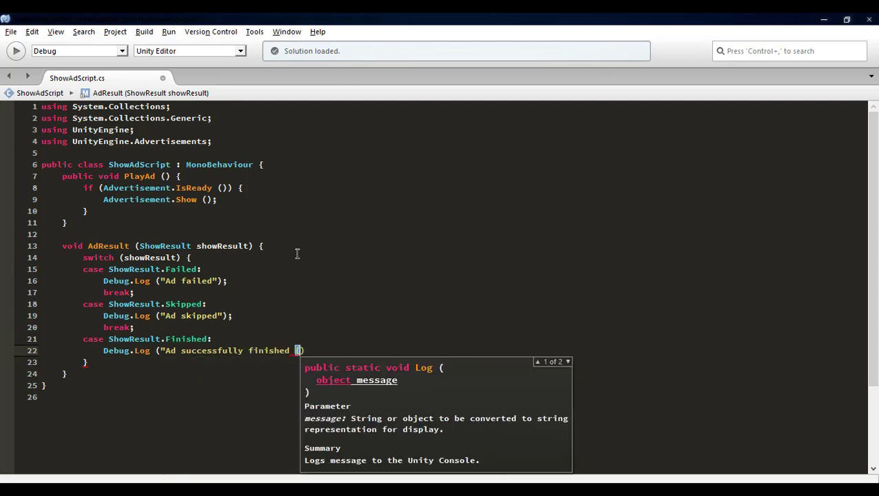
text(Make a reward)");)
key(Return)
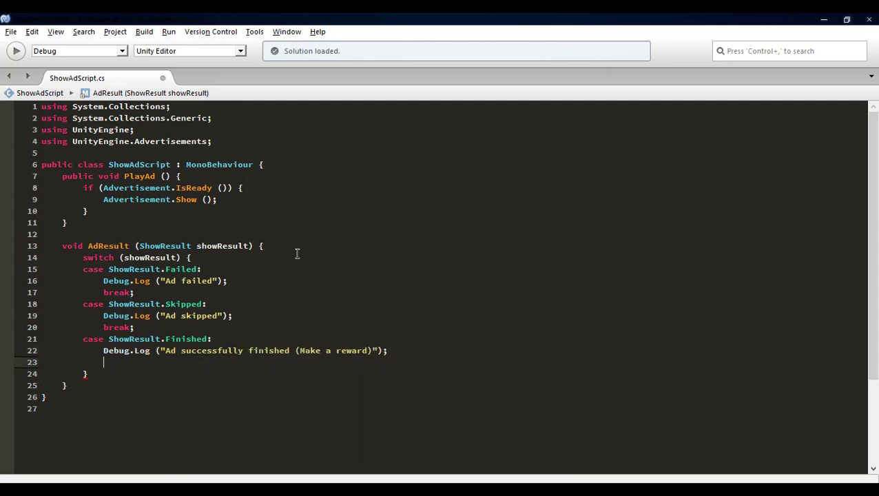
text(break;)
Insert a new ShowOptions object into the Show call on line 9.
drag(227, 200, 177, 201)
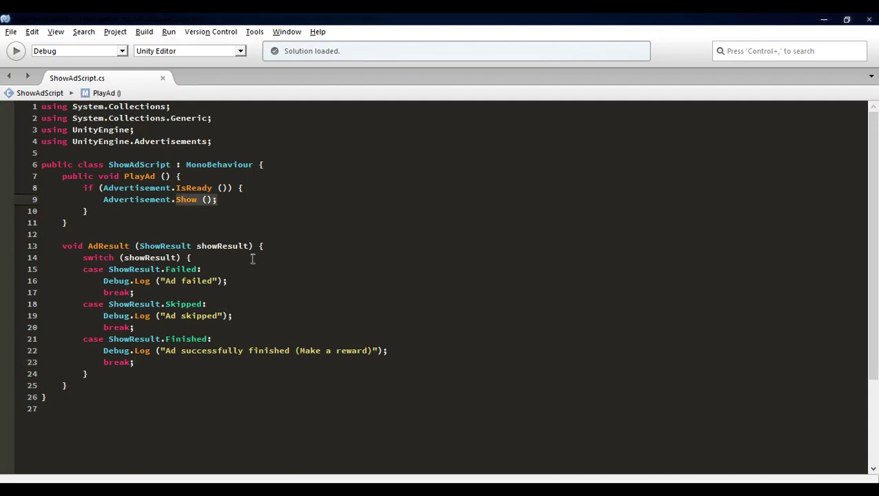
drag(104, 200, 218, 200)
click(205, 200)
text("")
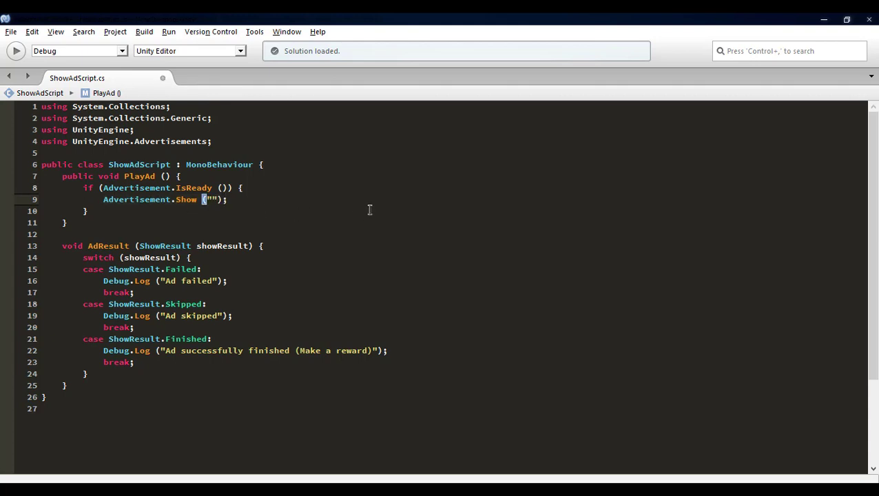
text(,)
text( new Show)
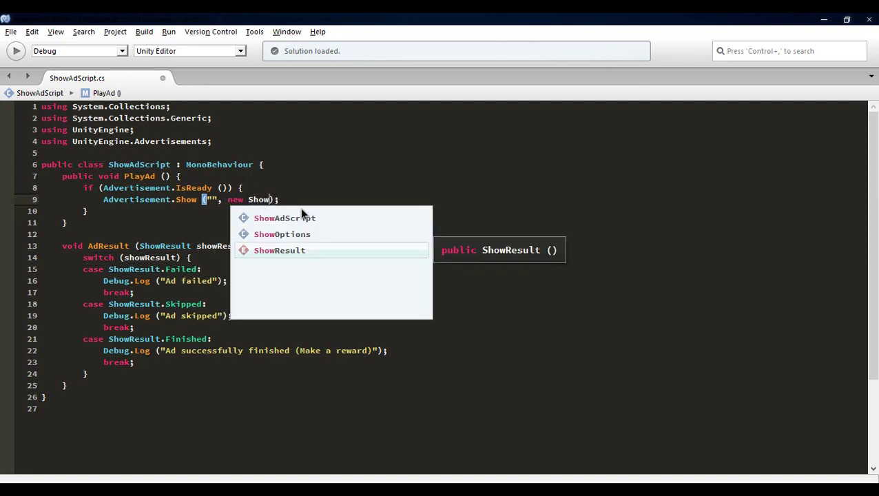
key(Return)
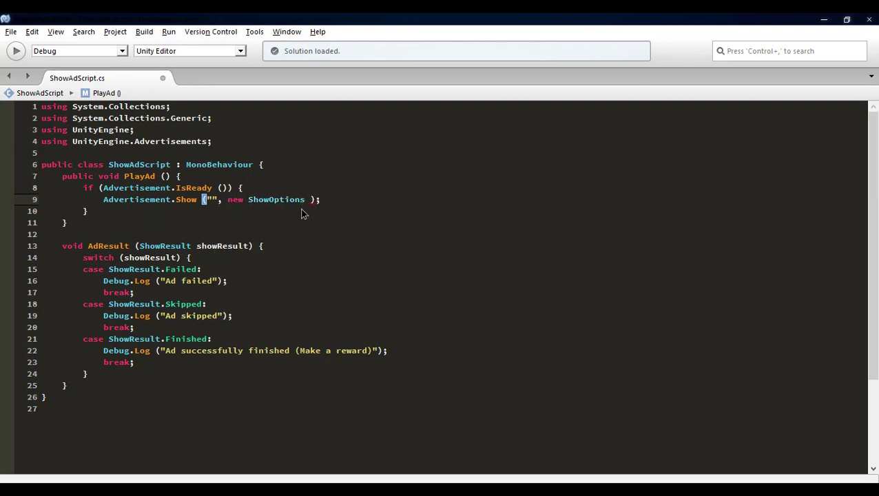
text(()
Set the show options' resultCallback to AdResult and save the script.
key(BackSpace)
text({ re)
key(Return)
text(= Ad)
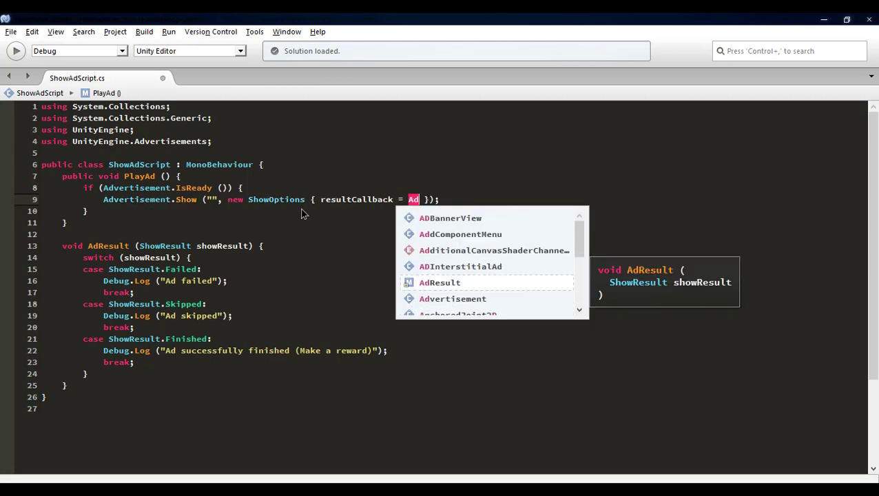
key(Return)
click(105, 245)
click(422, 199)
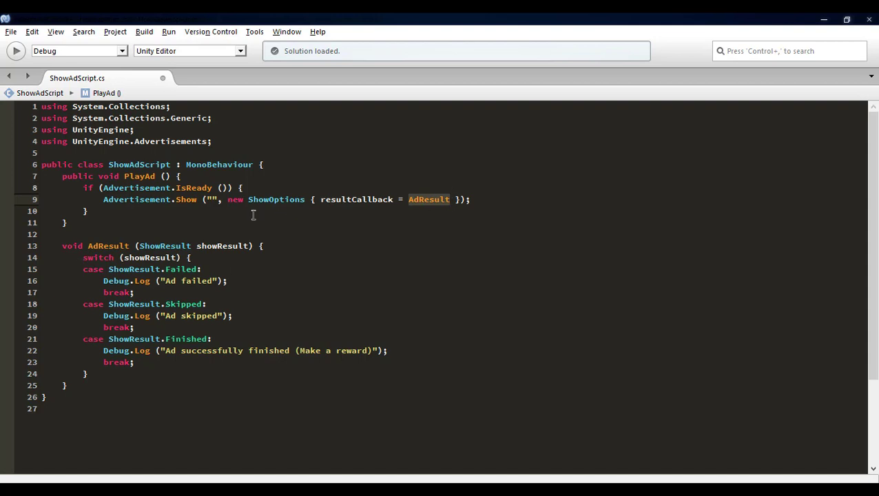
click(212, 199)
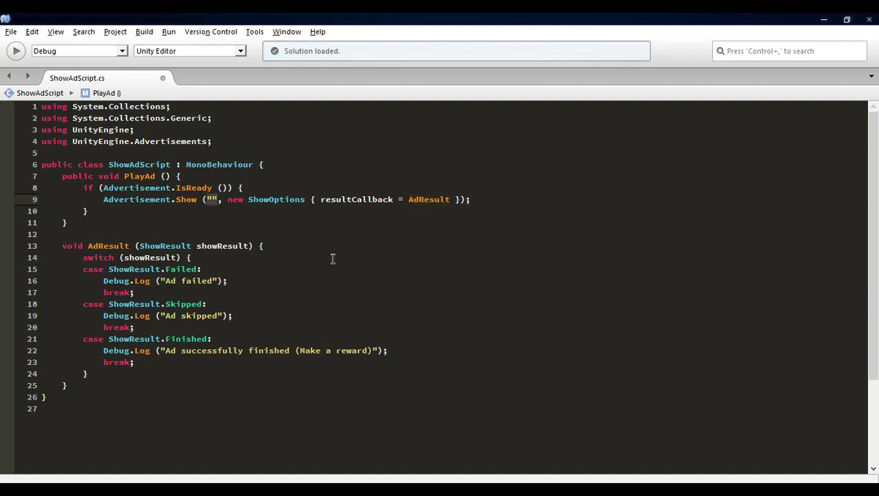
key(ctrl+s)
Back in Unity, open a widened Services panel and its Ads service dashboard.
key(alt+Tab)
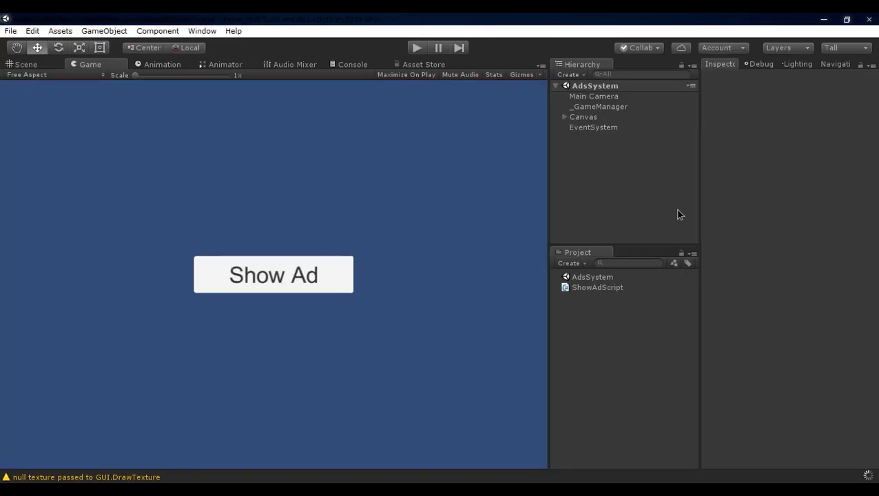
click(202, 31)
click(222, 94)
drag(700, 104, 559, 111)
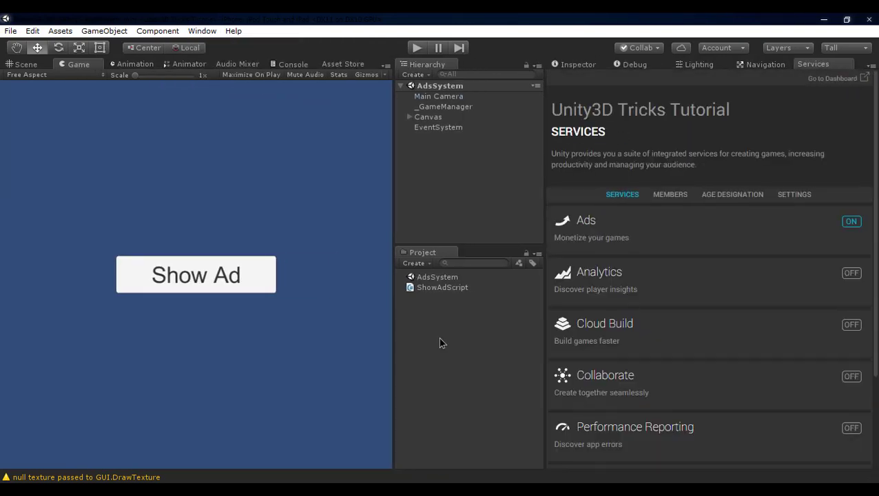
click(596, 226)
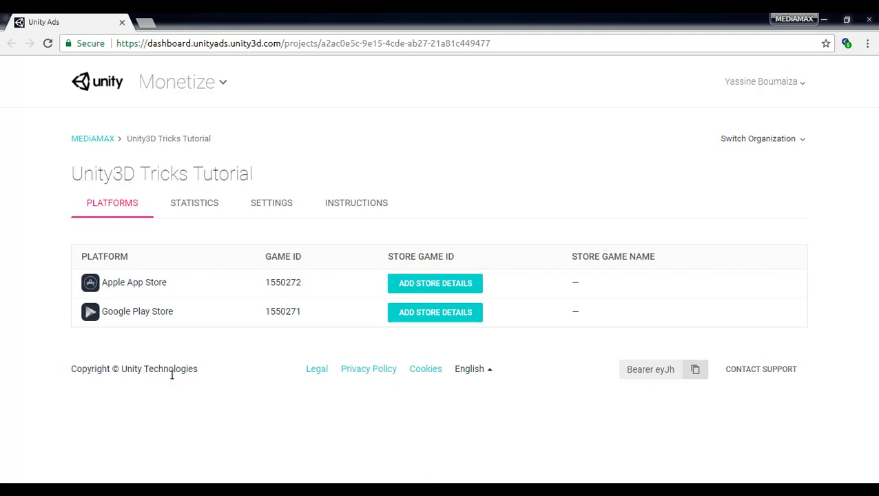
Review the Apple App Store placements, noting the Video and Rewarded Video entries.
click(131, 289)
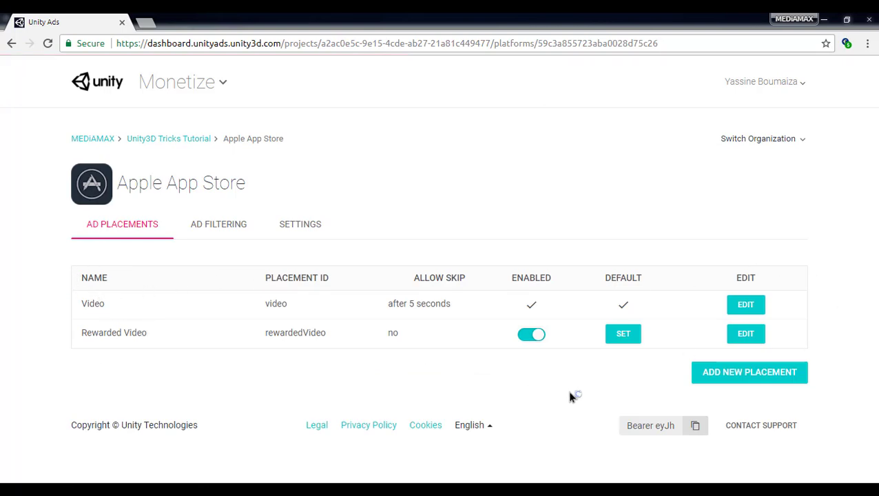
click(730, 373)
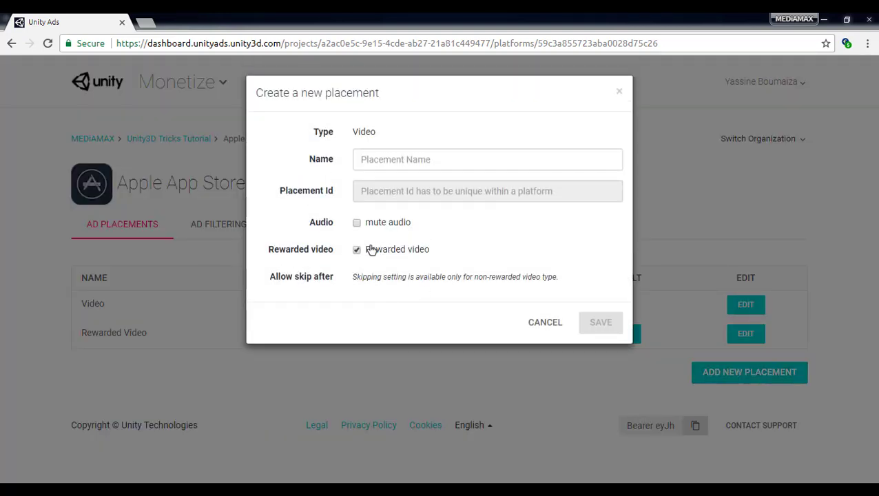
click(619, 93)
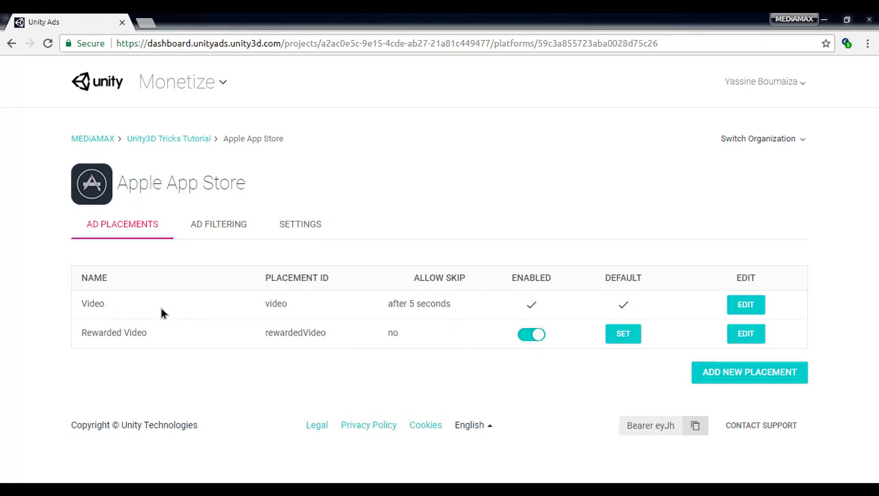
drag(82, 304, 109, 310)
click(139, 312)
drag(150, 334, 81, 333)
click(300, 334)
Copy the rewardedVideo placement ID and paste it between Show's empty quotes.
double_click(288, 334)
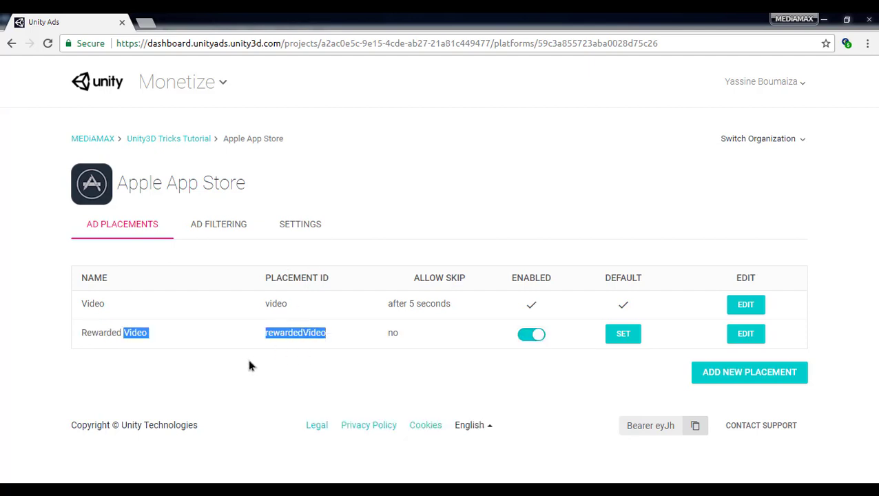
drag(326, 333, 266, 338)
right_click(265, 337)
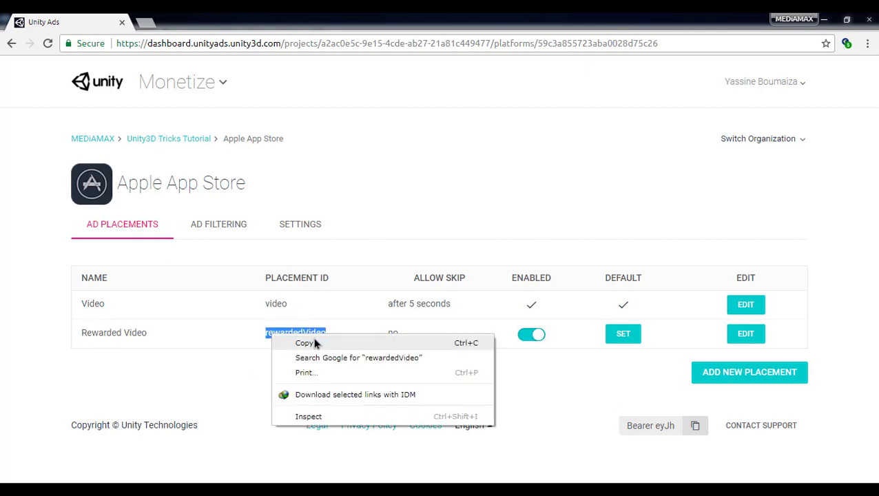
click(313, 341)
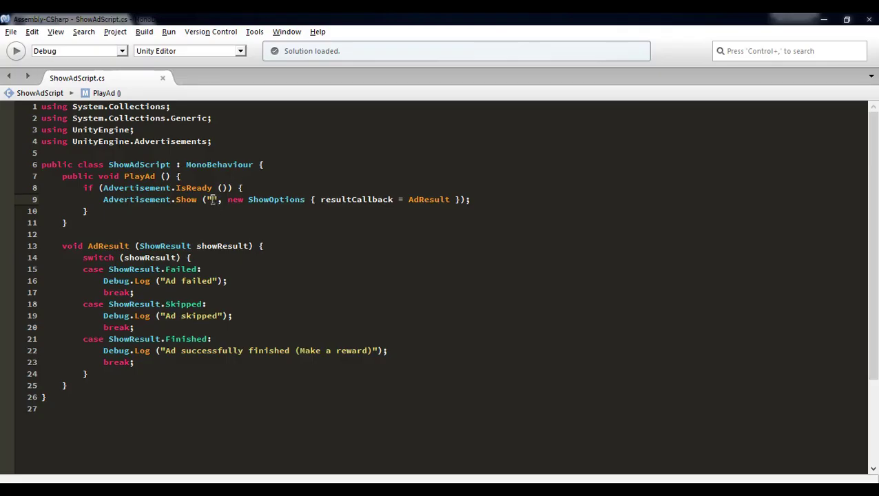
right_click(211, 200)
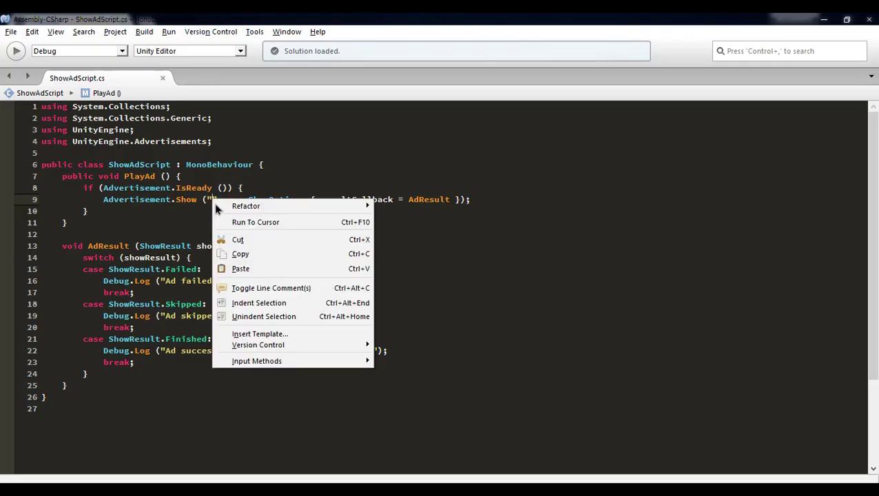
click(244, 269)
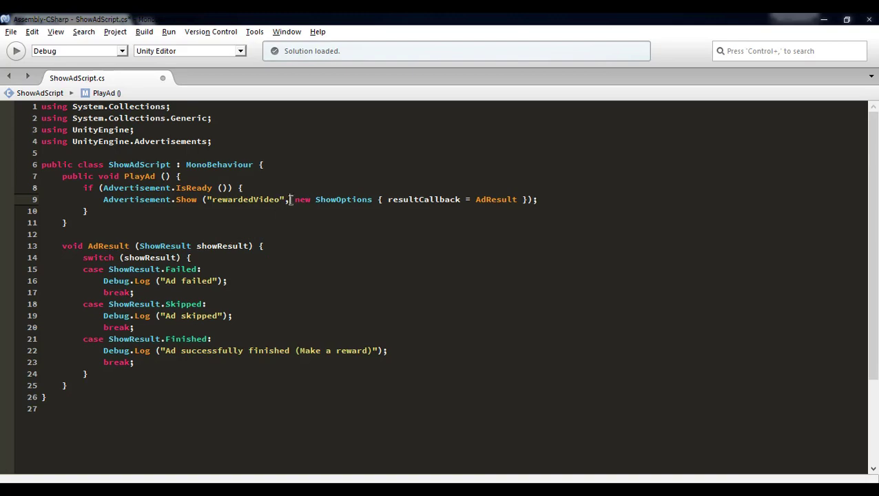
Run the scene, press Show Ad, and close the finished test ad.
click(137, 423)
drag(394, 143, 550, 143)
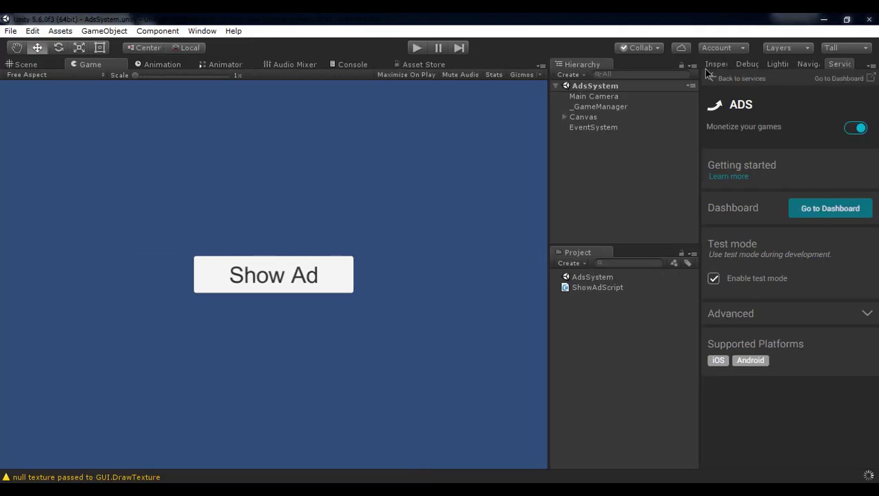
key(ctrl+p)
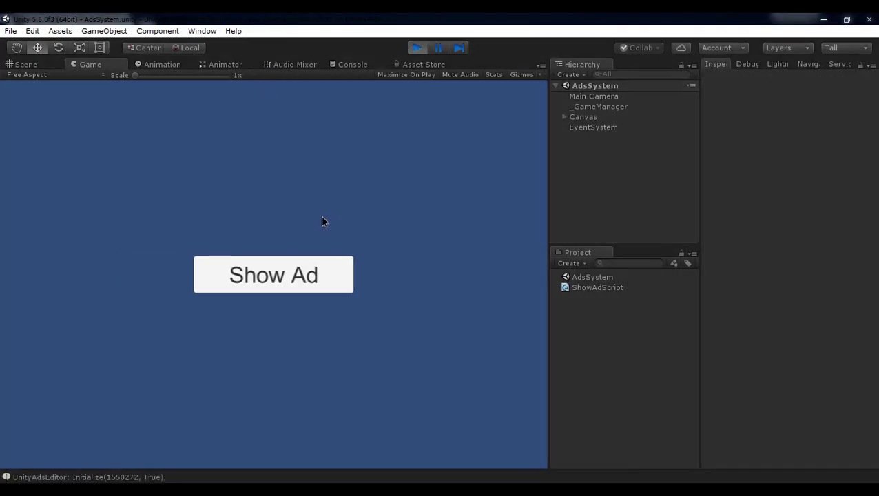
click(285, 278)
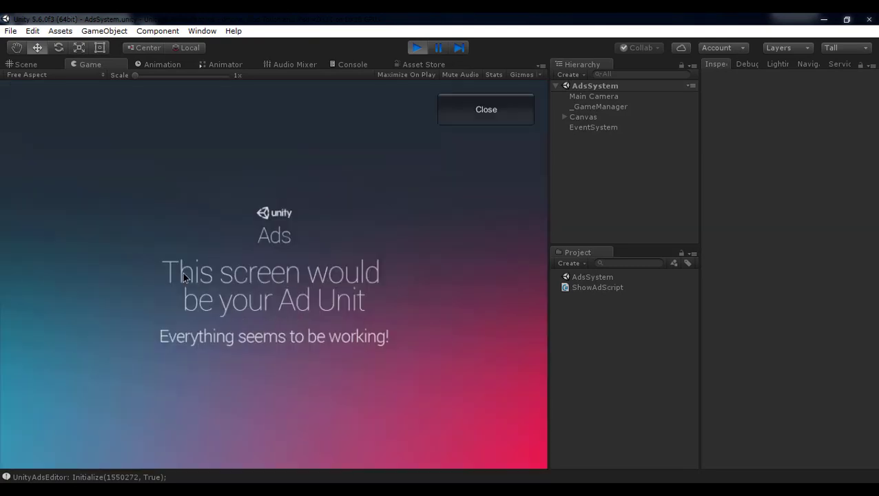
click(481, 114)
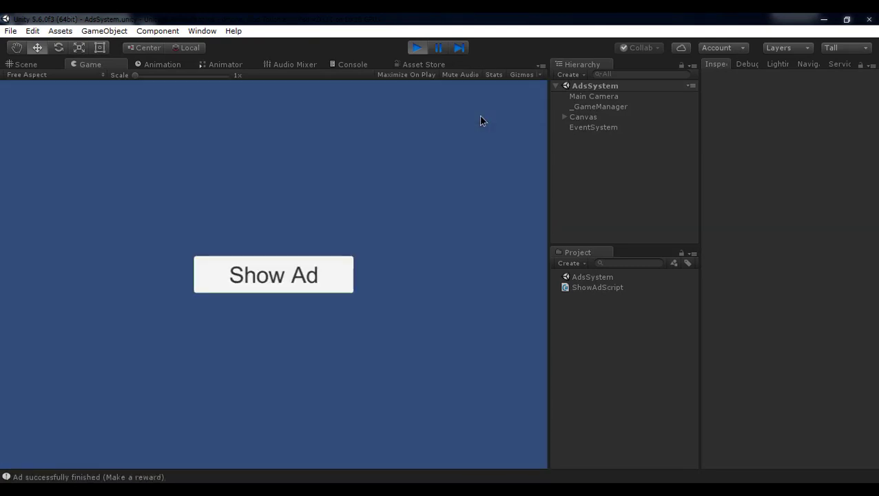
click(414, 51)
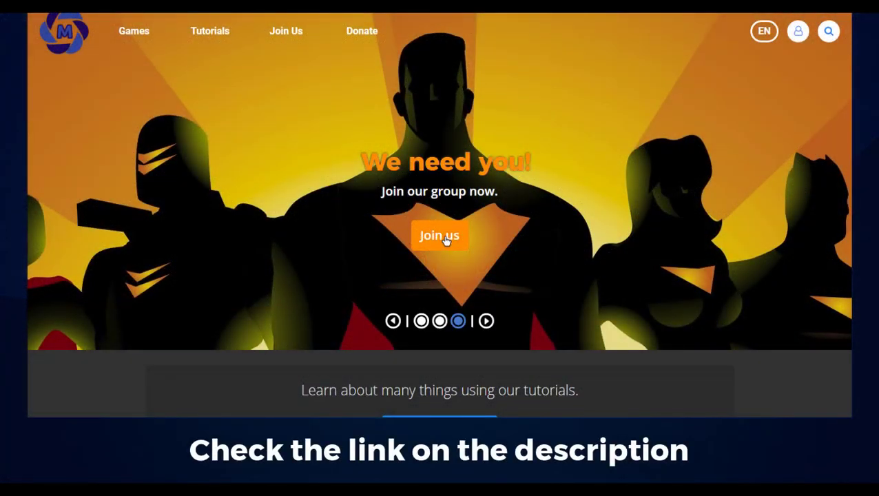
click(446, 237)
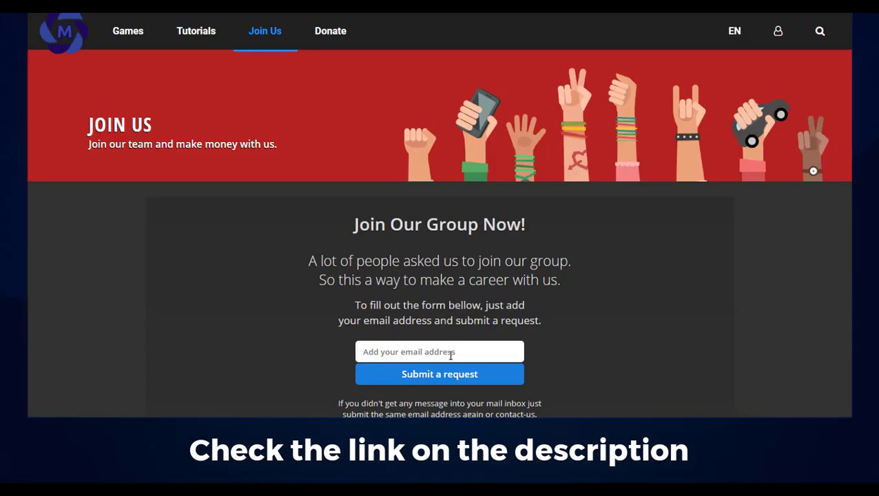
click(450, 354)
text(user@gmail.c)
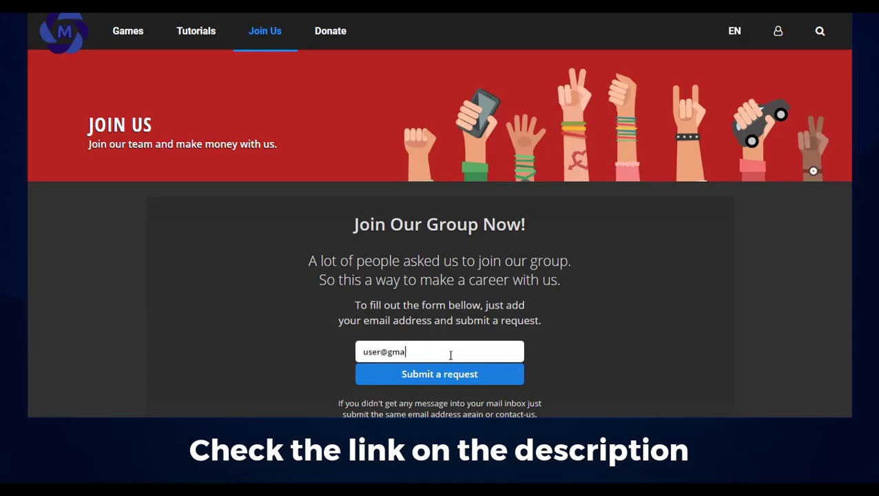
text(om)
click(429, 374)
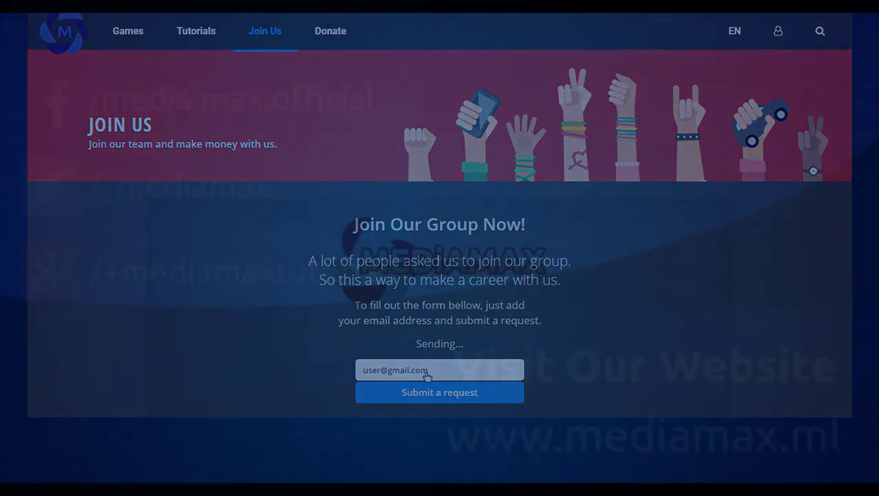